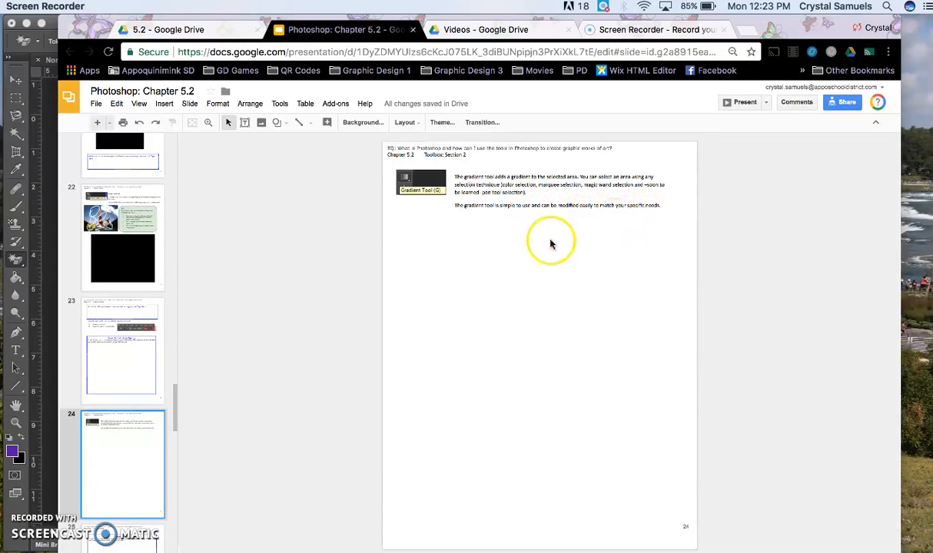
Switch to Photoshop, add a new layer directly above Layer 4, and make a large rectangular selection over the Eiffel Tower.
left_click(48, 298)
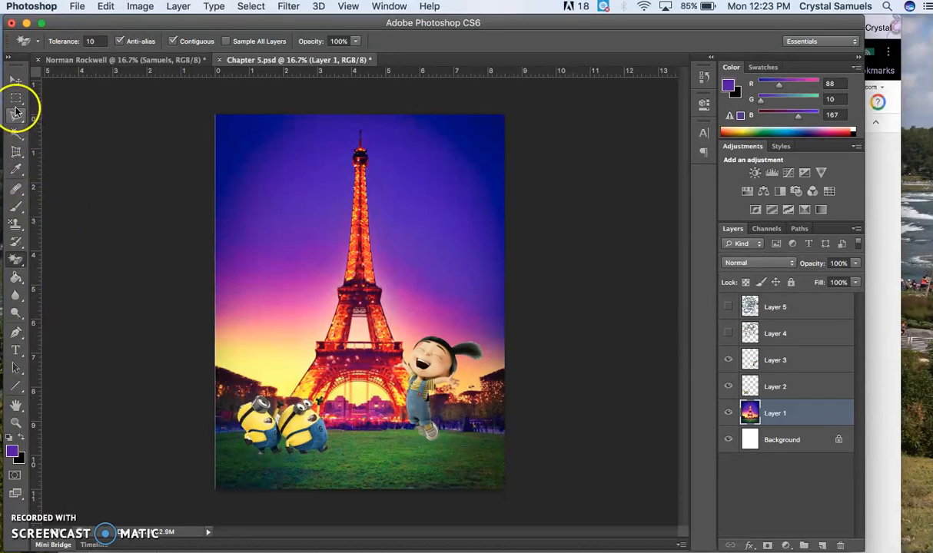
left_click(15, 98)
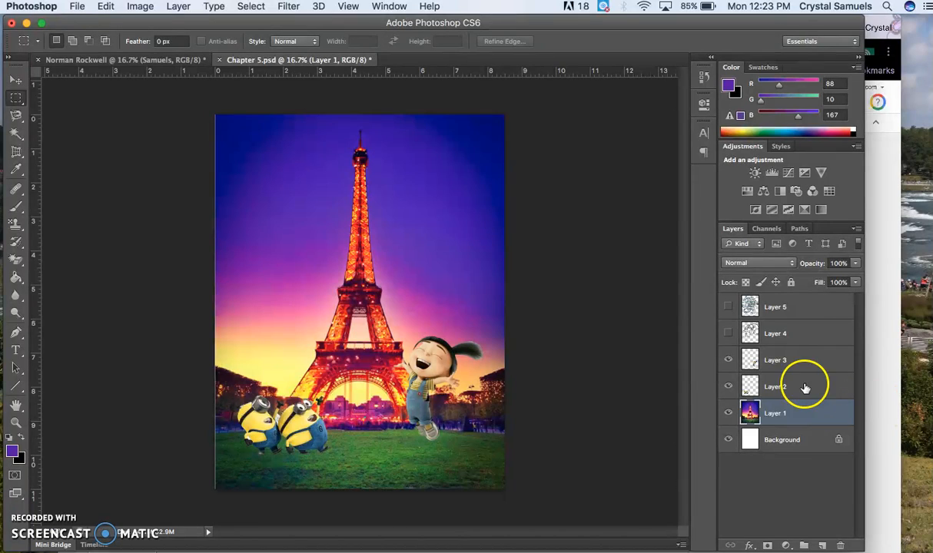
left_click(784, 343)
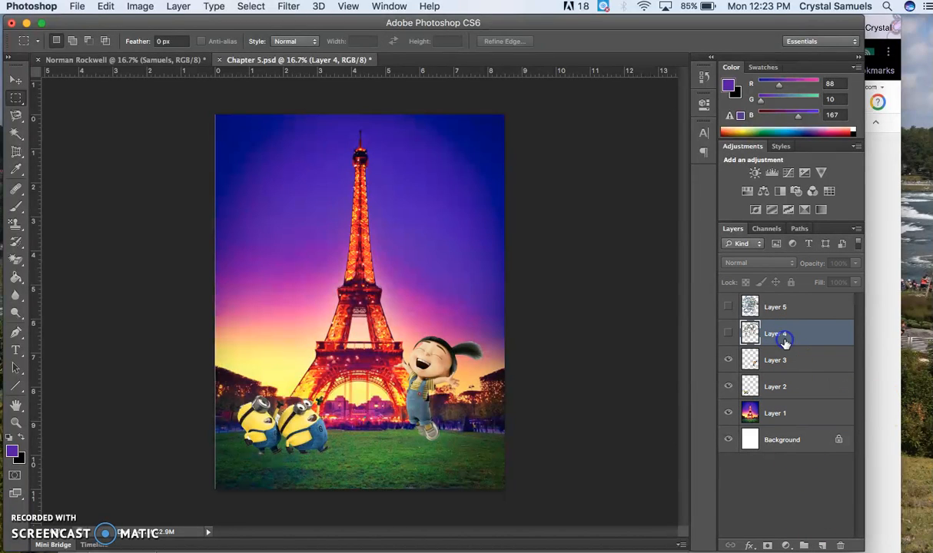
left_click(821, 545)
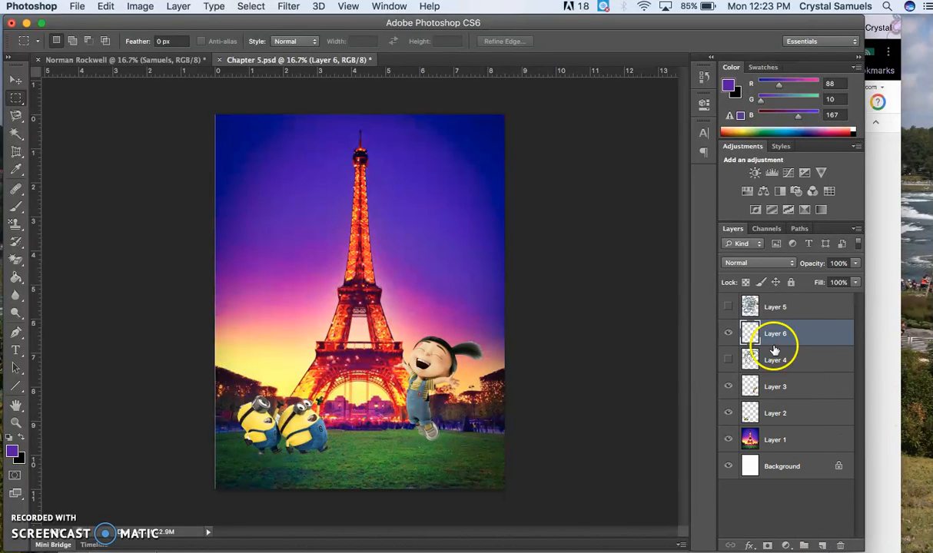
left_click_drag(223, 158, 501, 394)
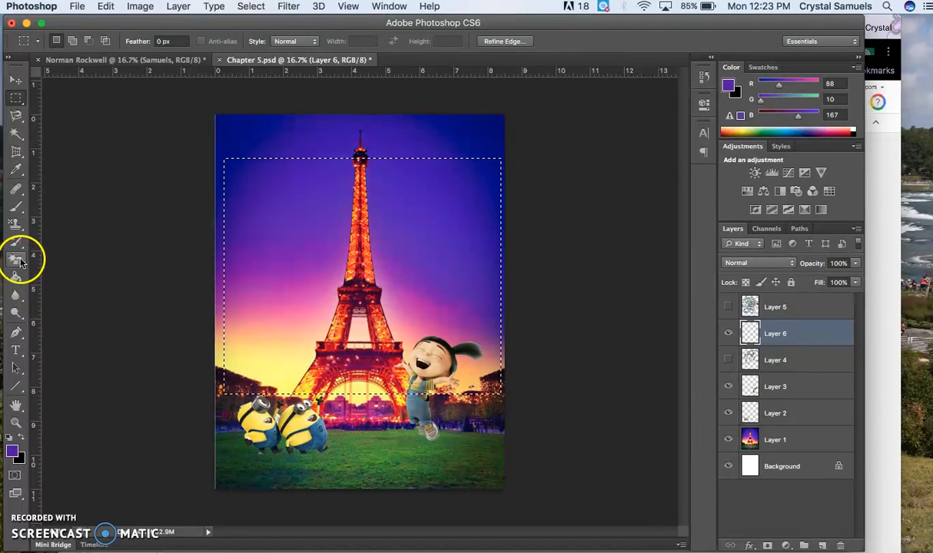
Activate the Gradient Tool and load the Foreground to Background preset in the Gradient Editor.
left_click(23, 279)
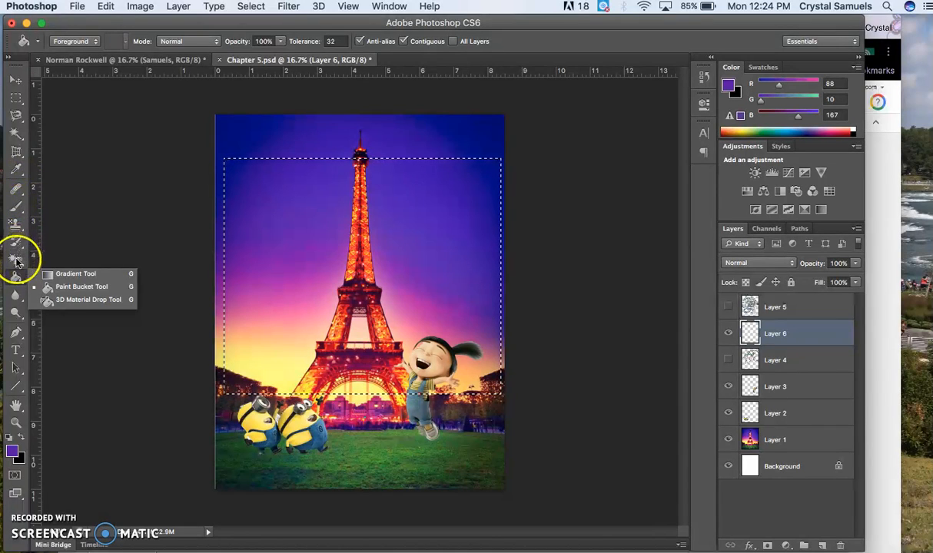
mouse_move(19, 281)
left_mouse_down()
mouse_move(58, 290)
mouse_move(67, 275)
left_mouse_up()
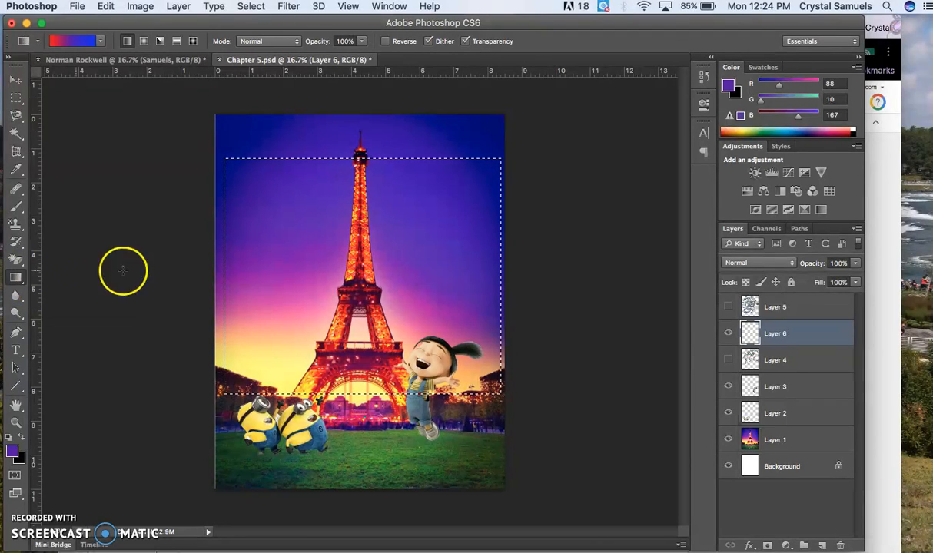
left_click(89, 42)
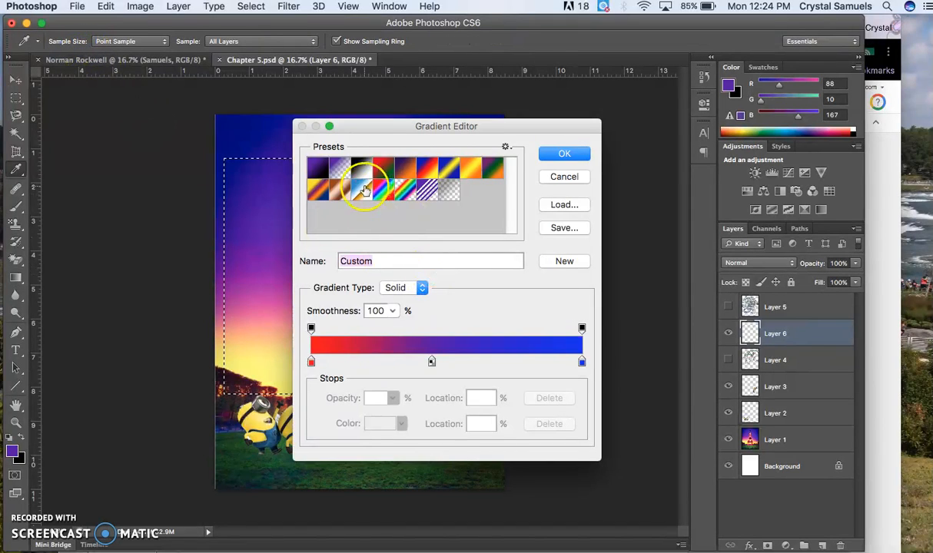
left_click(314, 167)
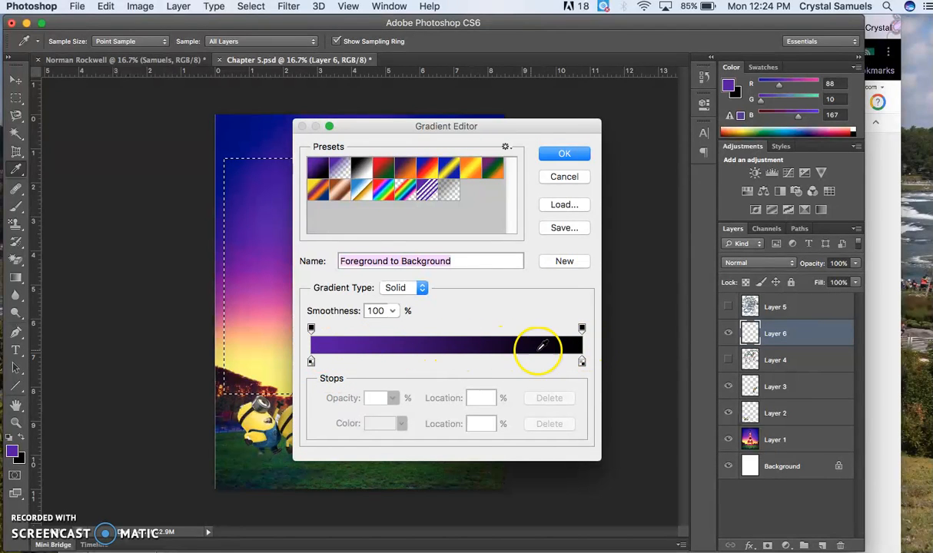
Add an opacity stop at the 40% location of the gradient with 100% opacity.
left_click(420, 332)
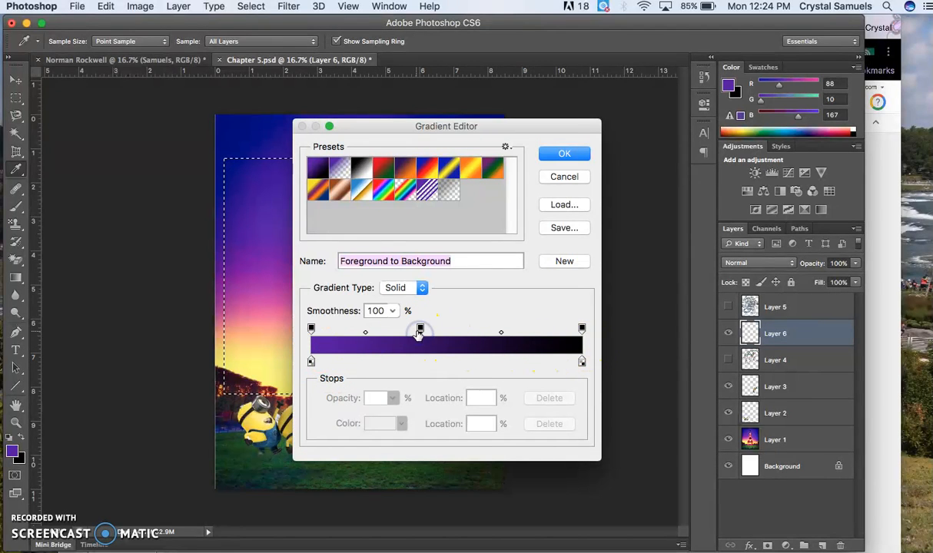
left_click(421, 329)
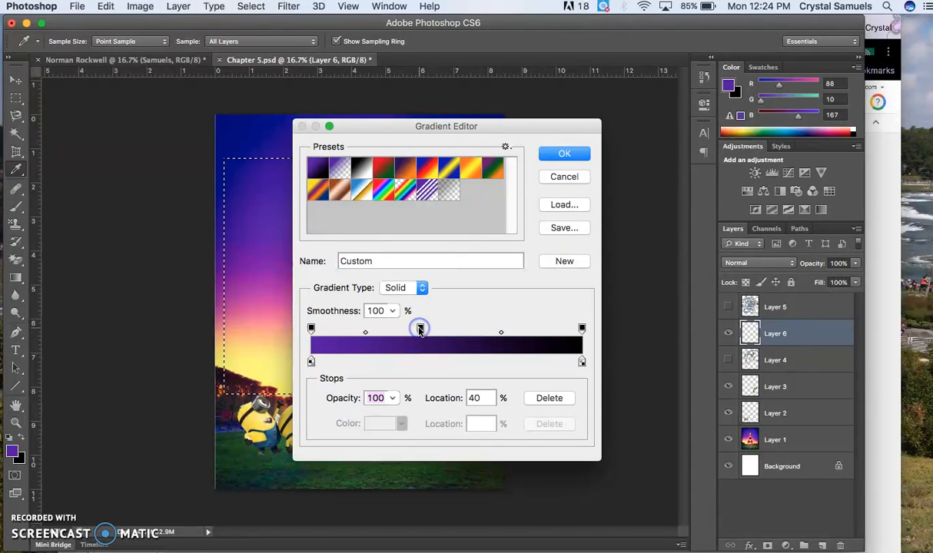
left_click(311, 329)
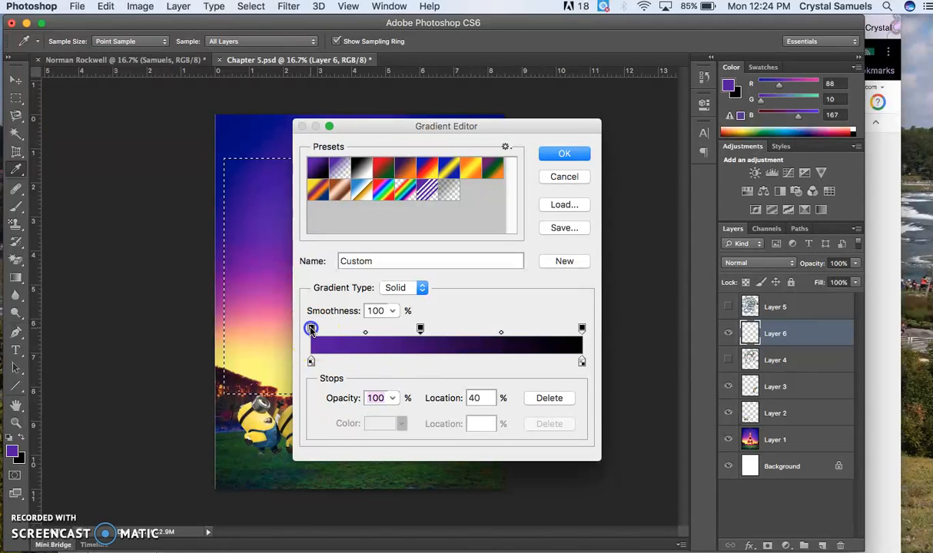
Recolor the purple color stop red and rearrange the stops, placing the black one at 16%, ahead of the red one.
double_click(311, 362)
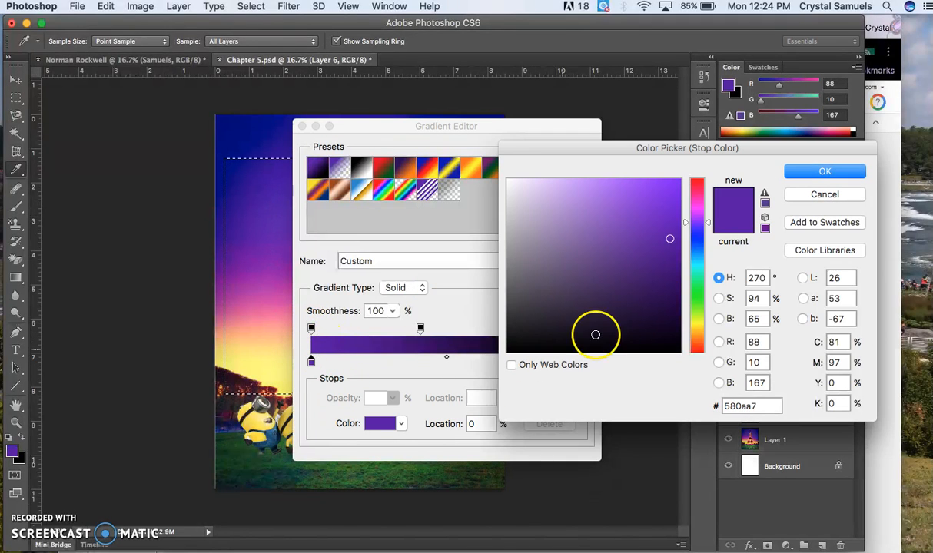
left_click(695, 181)
left_click(810, 174)
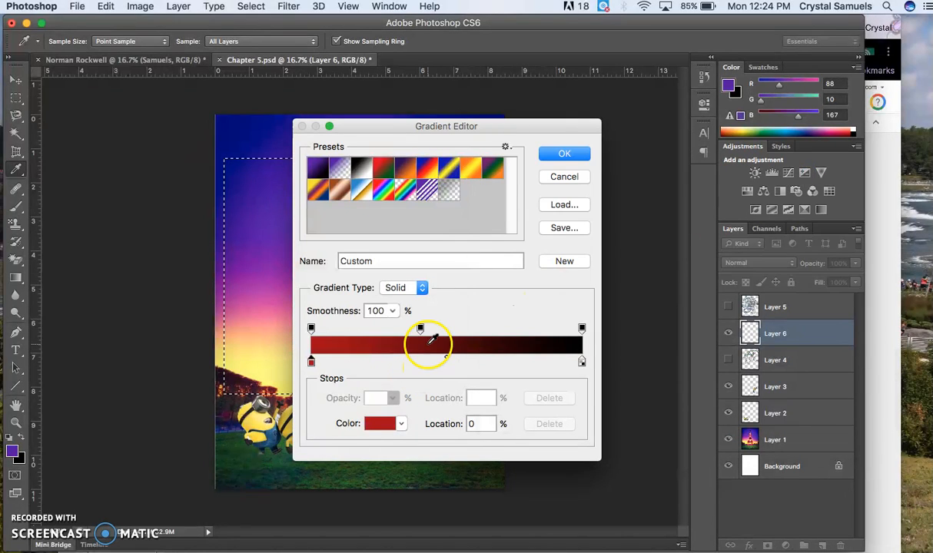
left_click_drag(311, 361, 414, 368)
left_click_drag(581, 362, 353, 364)
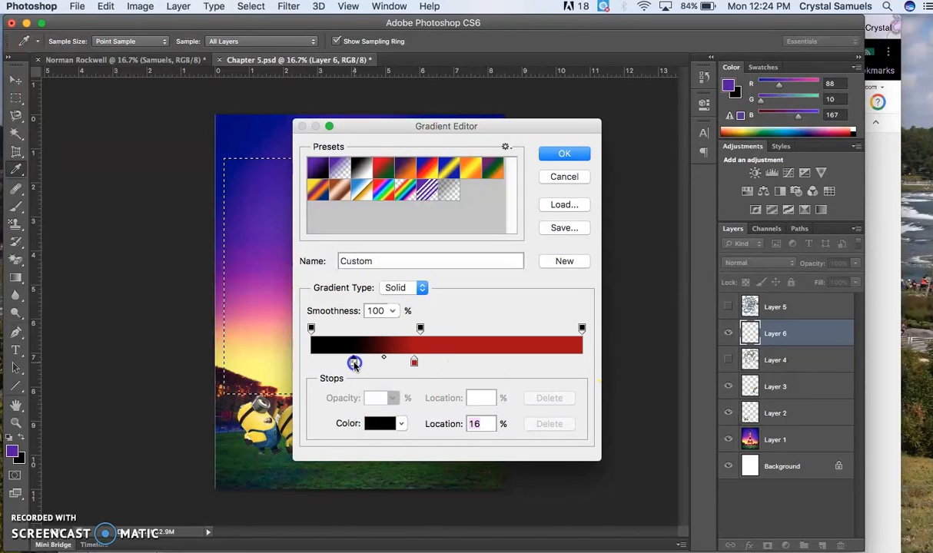
Try to change the black color stop at 16% to blue.
double_click(353, 361)
left_click(697, 248)
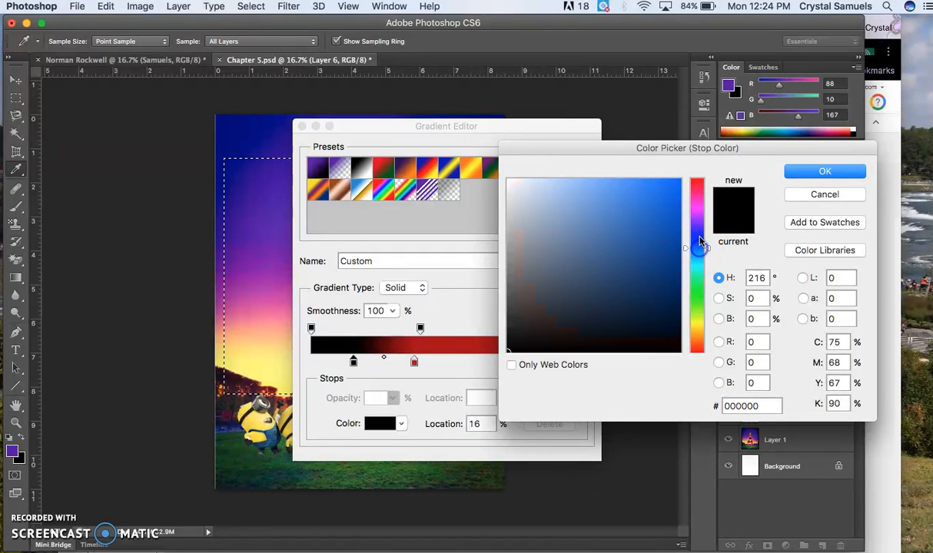
left_click(814, 170)
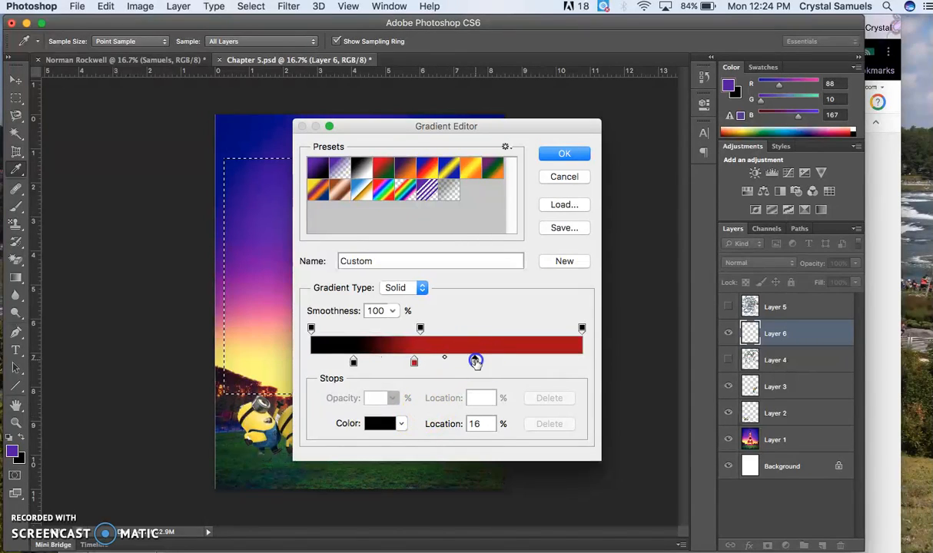
Add a third color stop beyond the red one, place it at 69%, and set its color to cyan 1fd4df.
left_click(475, 361)
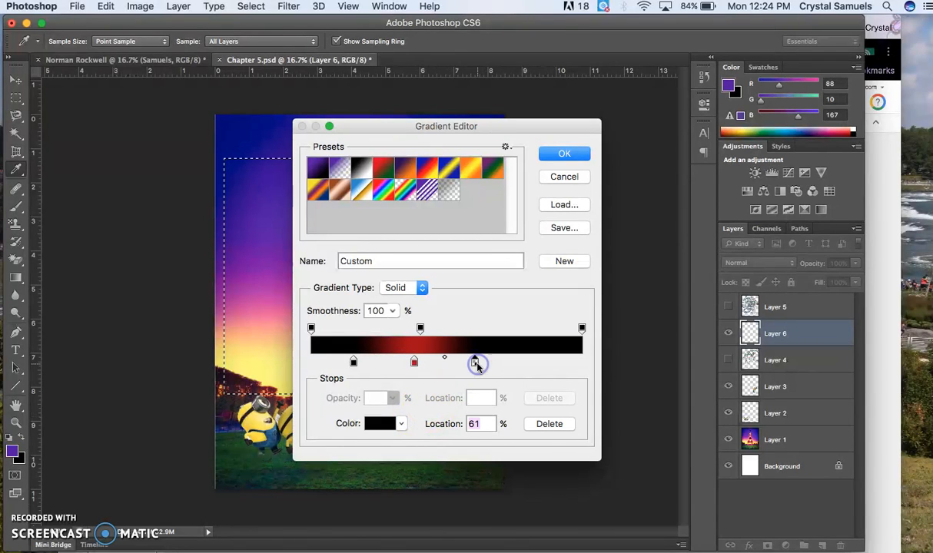
double_click(475, 362)
left_click(698, 257)
left_click(824, 170)
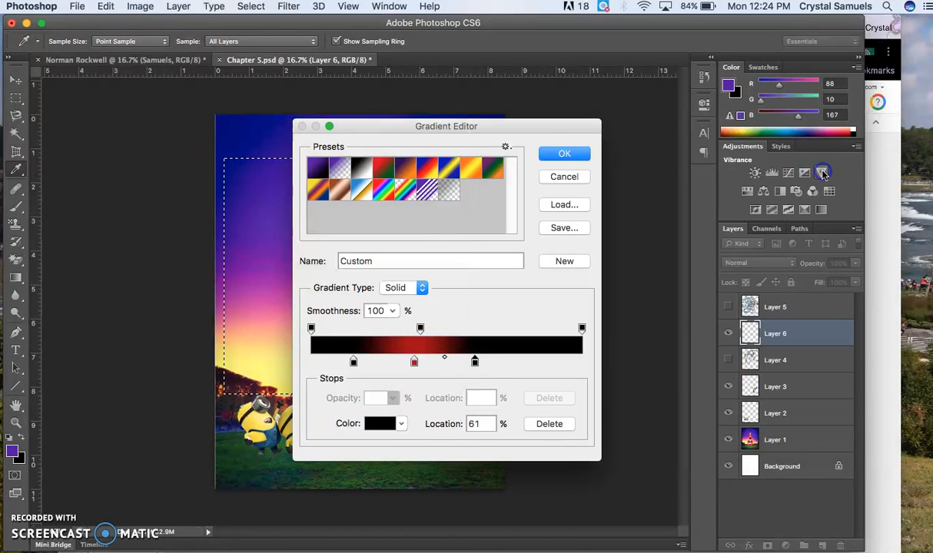
left_click_drag(474, 362, 497, 362)
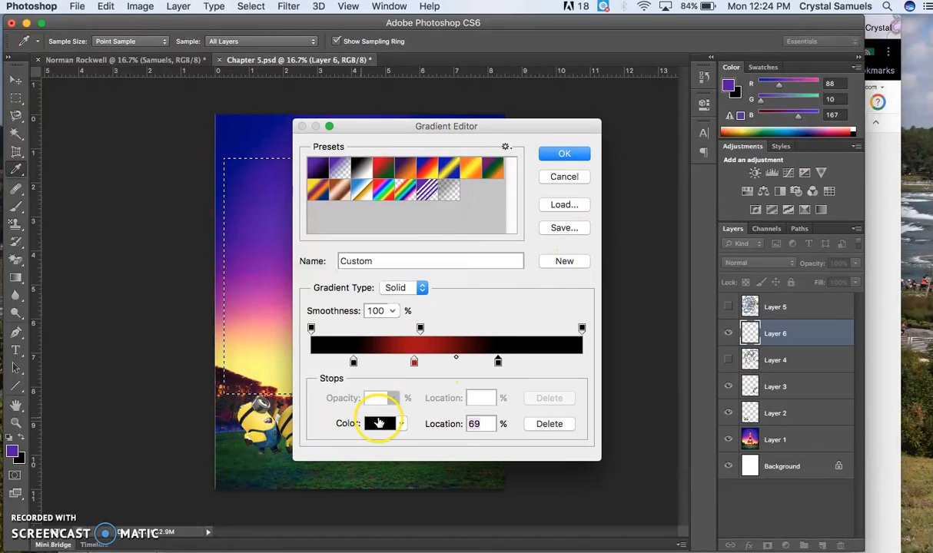
left_click(380, 423)
left_click(657, 199)
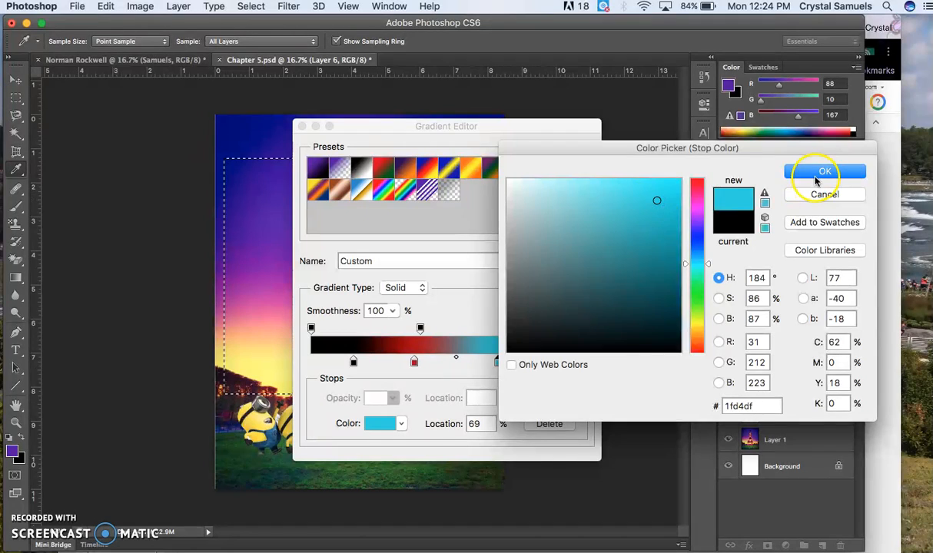
left_click(818, 174)
Set the black color stop at 16% to a bright yellow with hue 58.
left_click(353, 362)
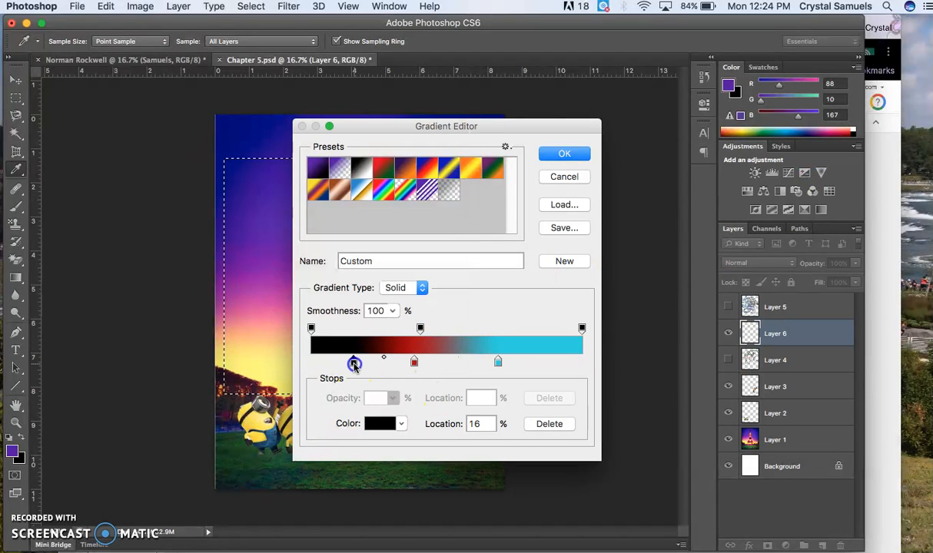
left_click(379, 423)
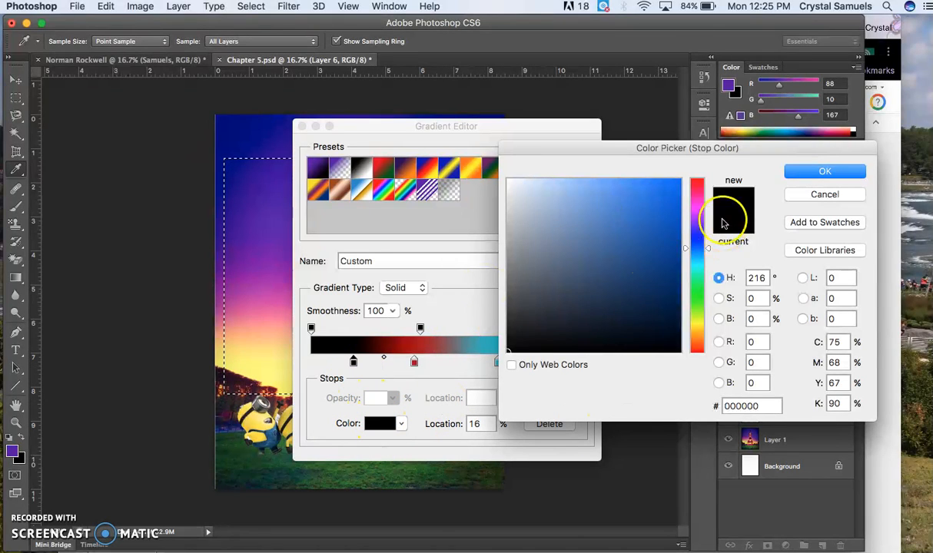
left_click(698, 325)
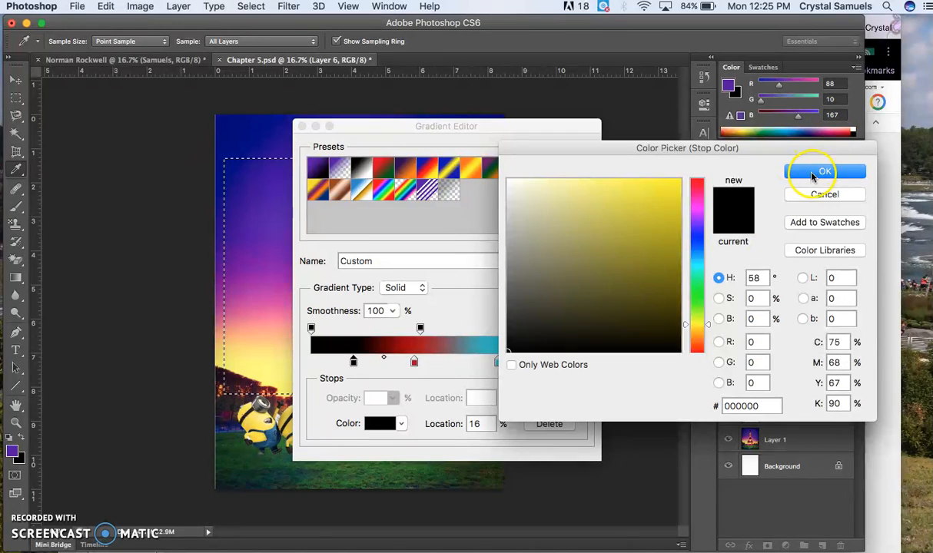
left_click(818, 172)
left_click(376, 424)
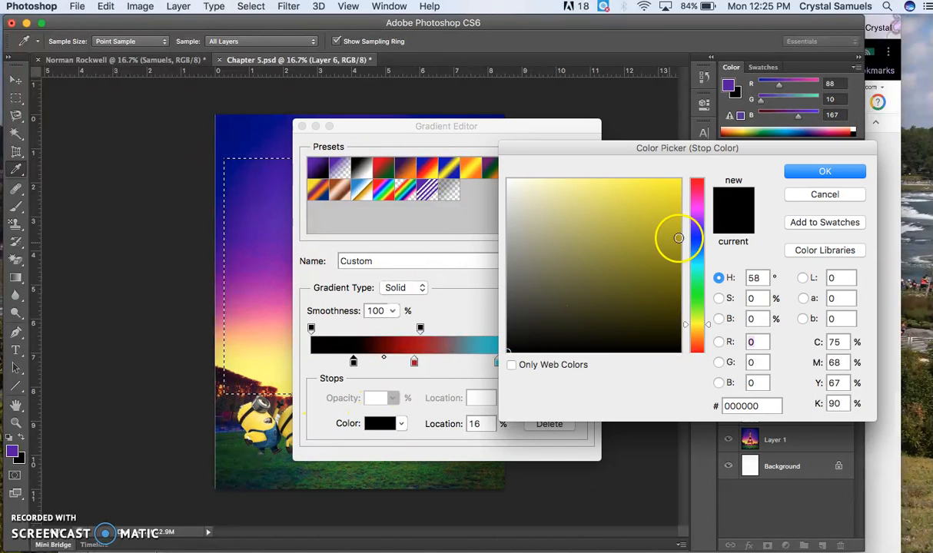
left_click(651, 185)
left_click(825, 172)
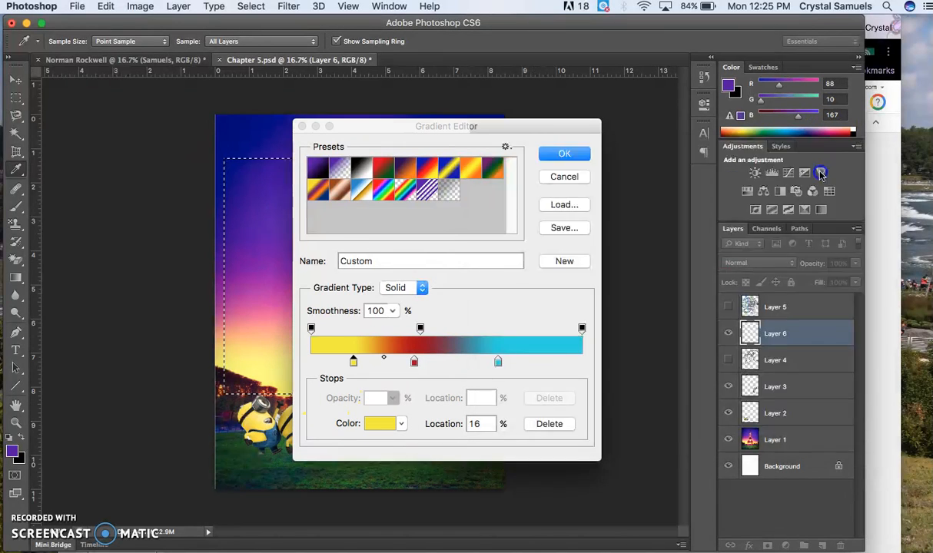
Spread out the color stops, with red at 49%, cyan at 87% and yellow nearer the start, and accept the gradient.
left_click_drag(415, 362, 434, 363)
left_click_drag(498, 362, 546, 361)
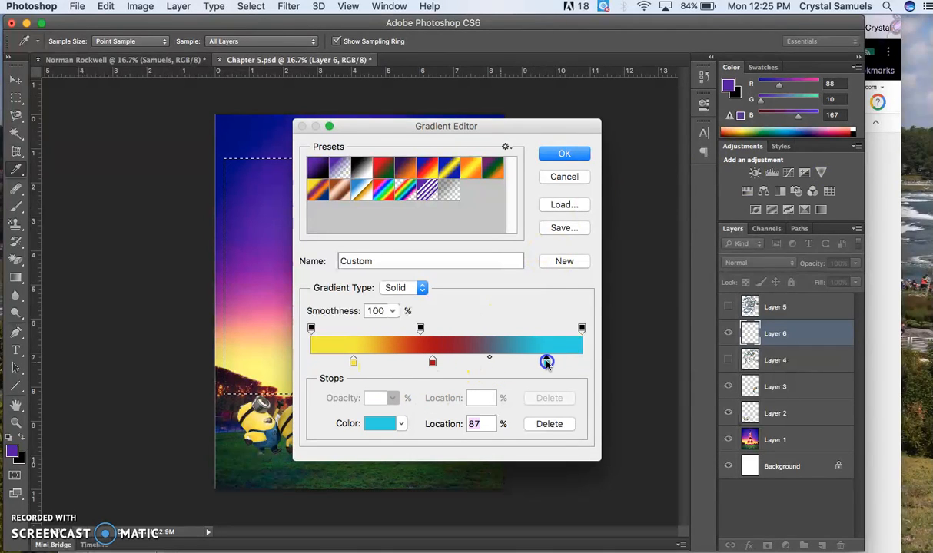
left_click_drag(432, 362, 444, 362)
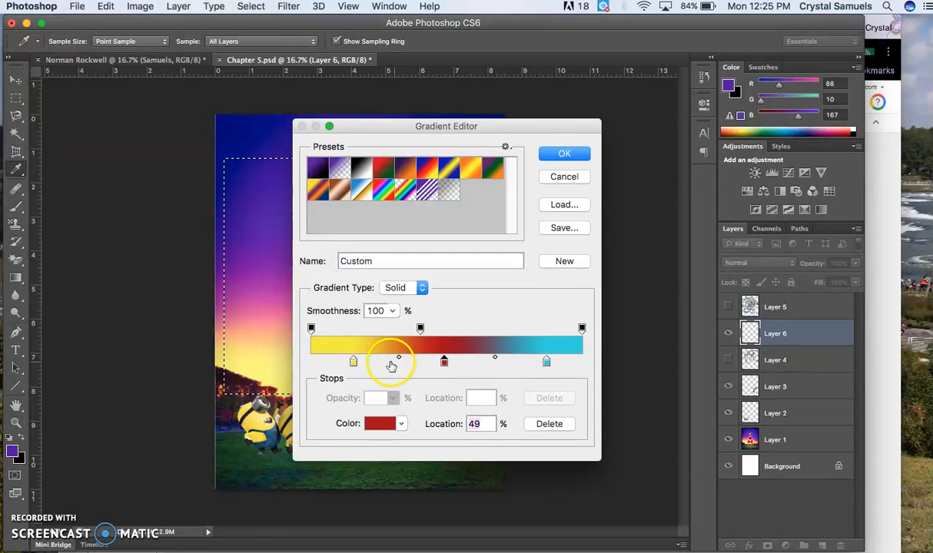
left_click_drag(353, 363, 333, 363)
left_click(582, 159)
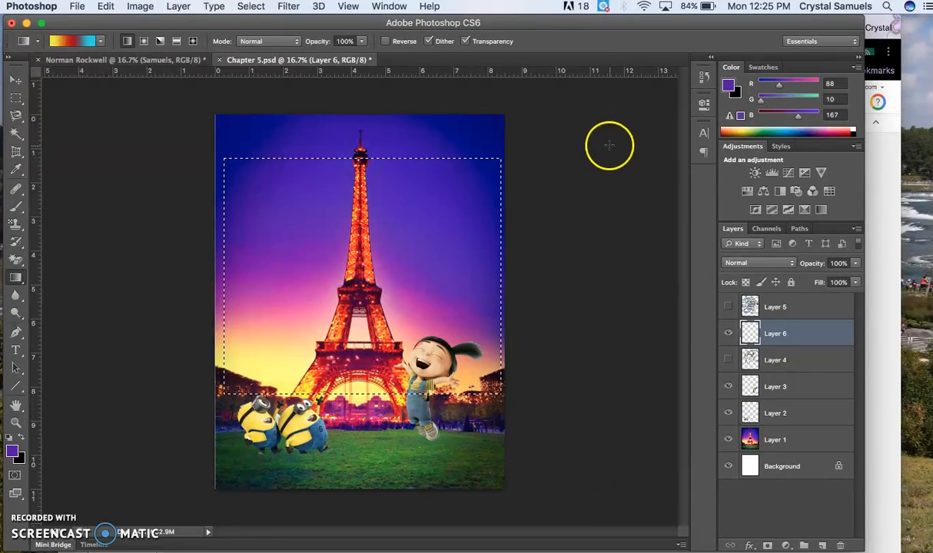
Fill the selection on the new layer with a Linear Gradient running diagonally from yellow at the upper left to cyan at the lower right.
left_click(125, 44)
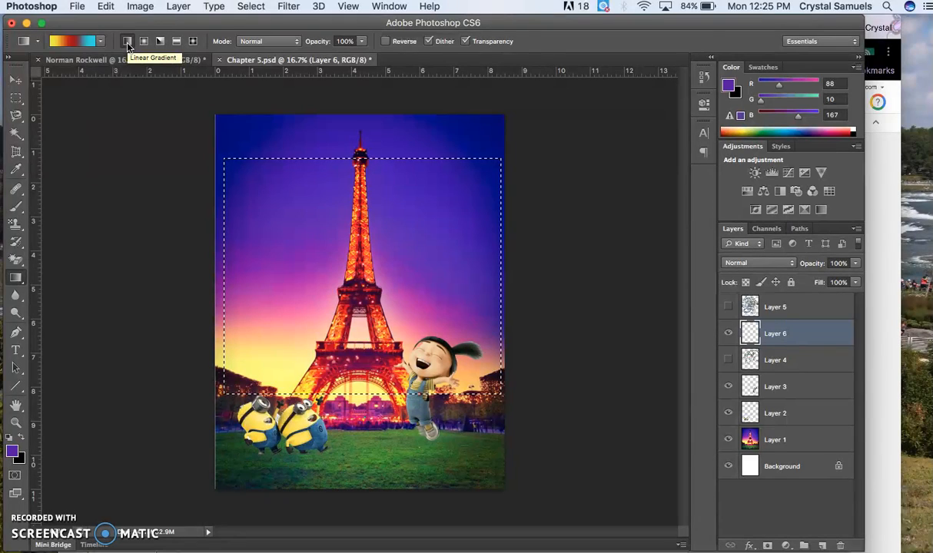
left_click(143, 42)
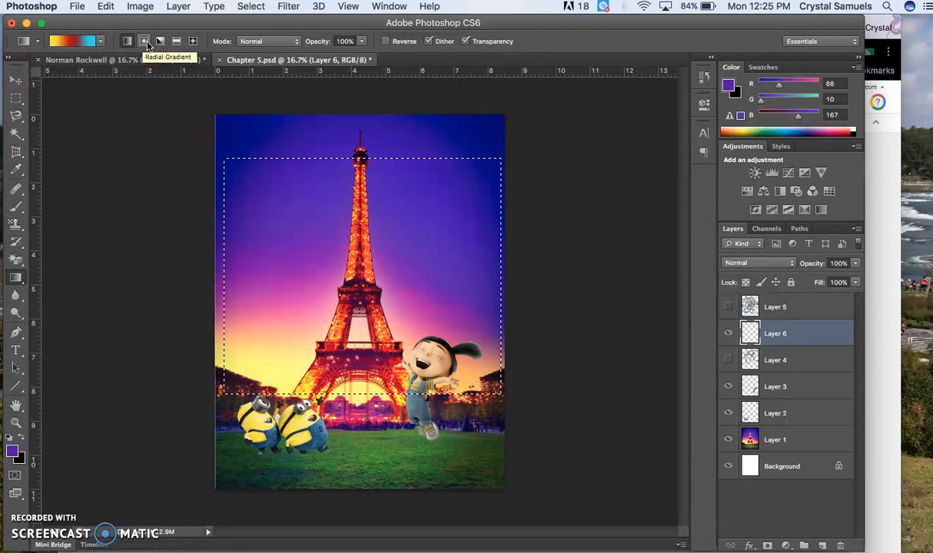
left_click(159, 42)
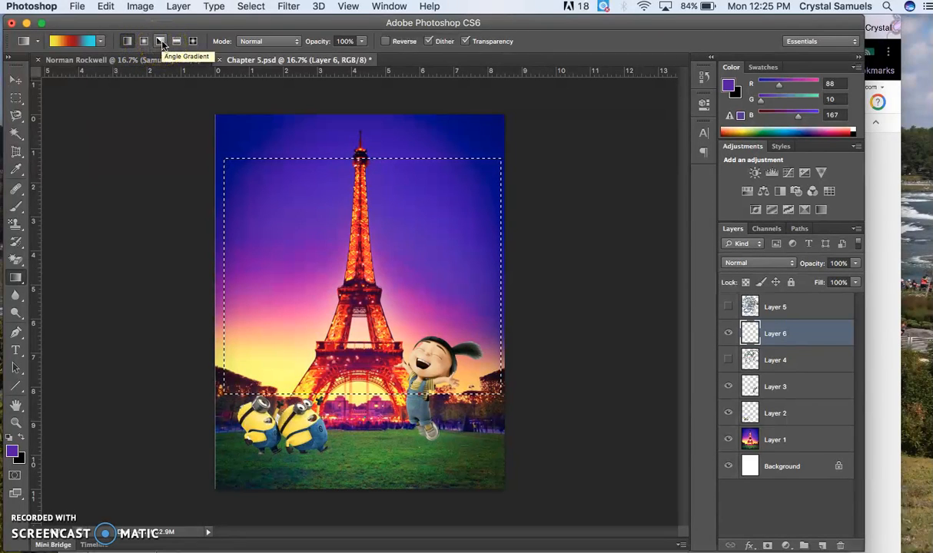
left_click(175, 43)
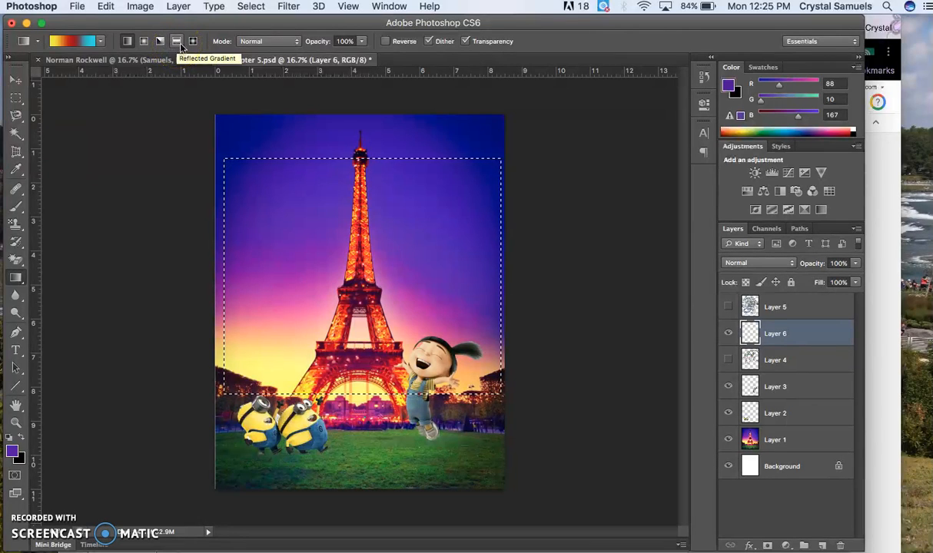
left_click(193, 43)
left_click(127, 42)
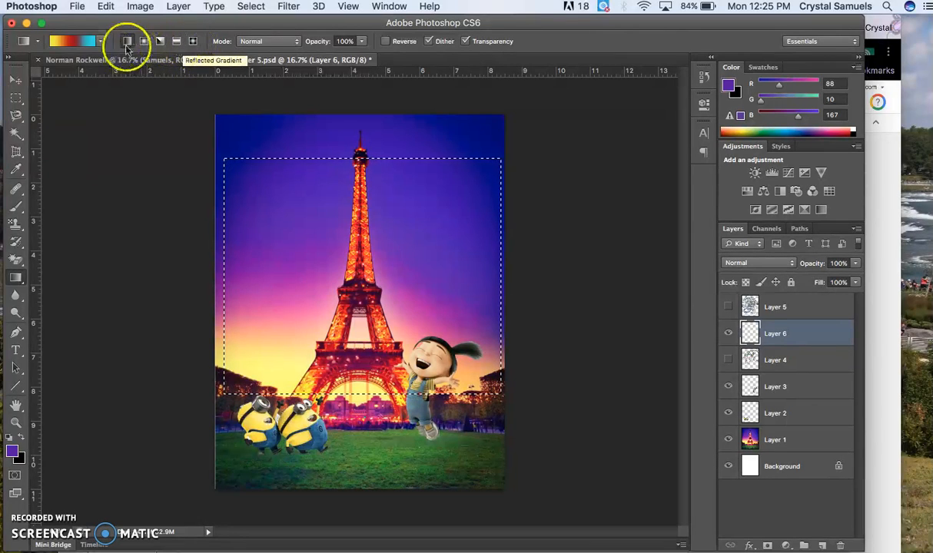
left_click(265, 252)
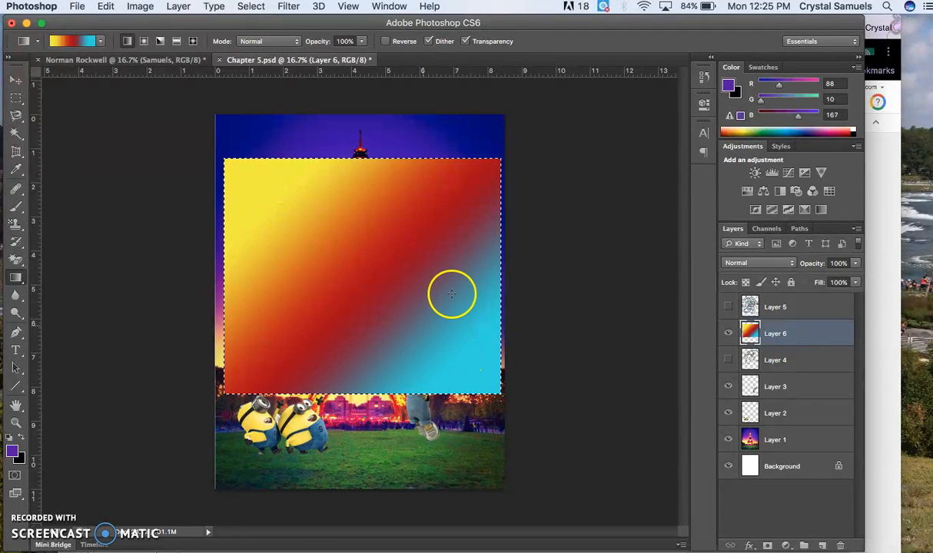
Undo the linear fill and fill the selection with a small Radial Gradient centred in its upper-right area.
key("super+z")
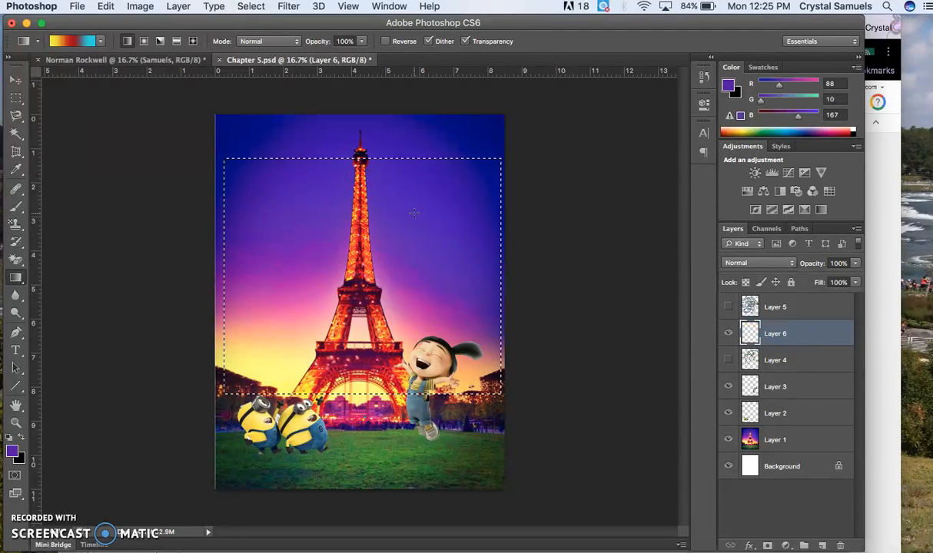
left_click(144, 42)
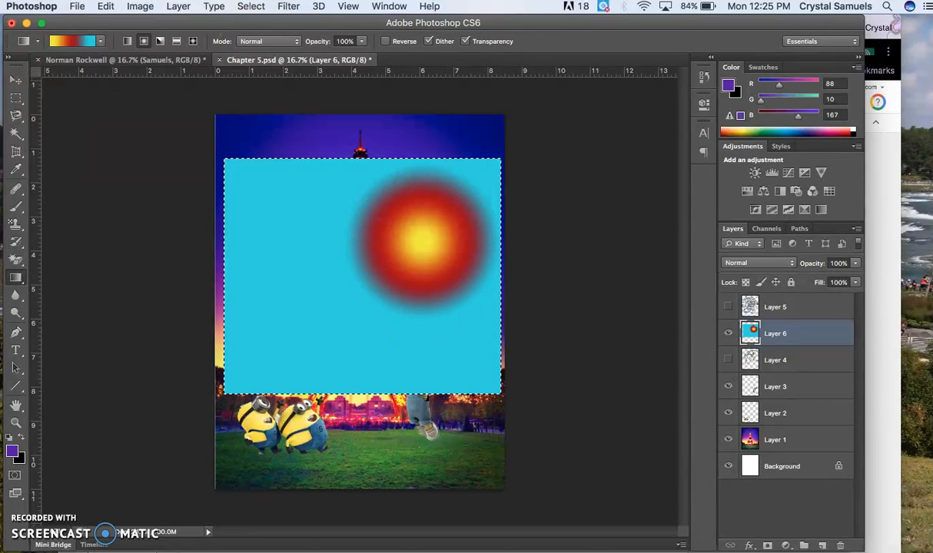
Overlay an Angle Gradient at 41% opacity on the selection, starting near its lower-left corner and running diagonally toward the upper right.
left_click(160, 41)
left_click(157, 41)
left_click(361, 42)
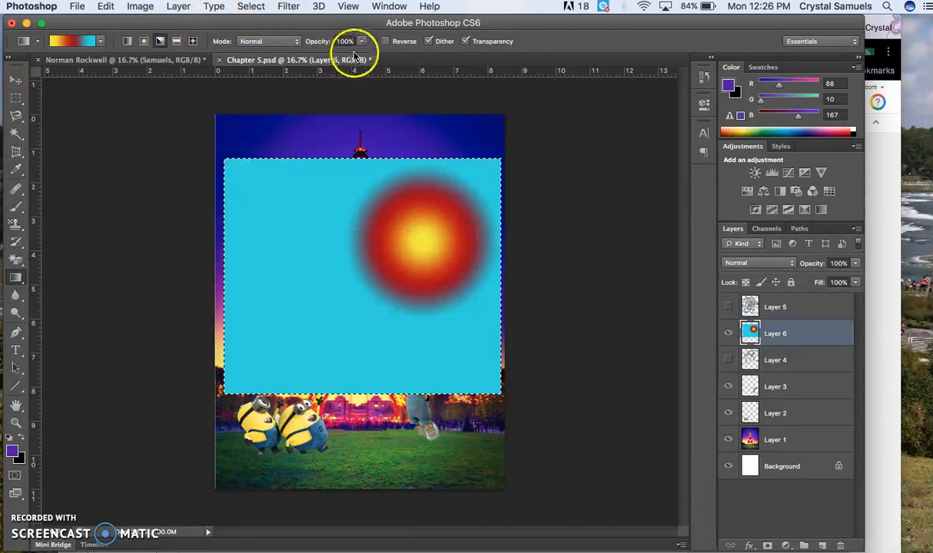
left_click_drag(342, 59, 323, 57)
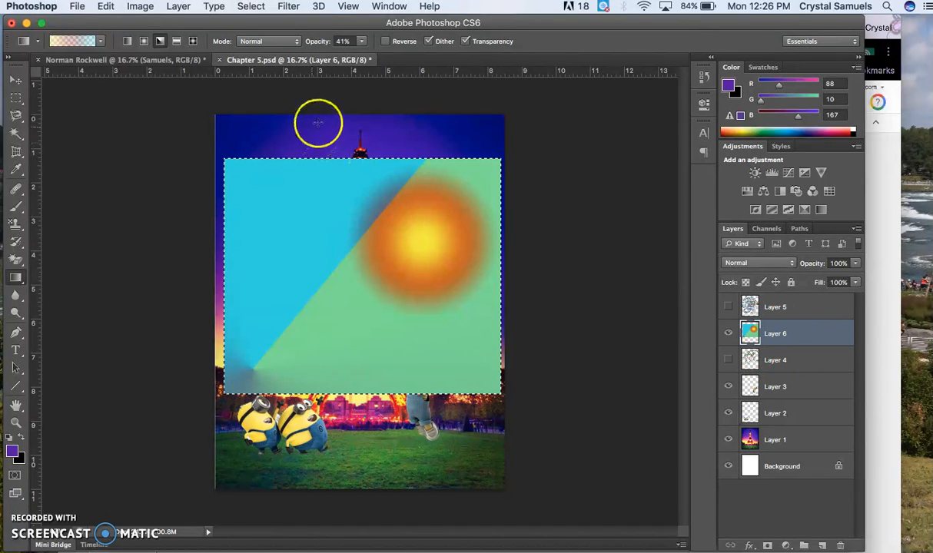
Overlay a Diamond Gradient in the selection's upper-left area, and add another at 21% opacity near its lower middle.
left_click(193, 41)
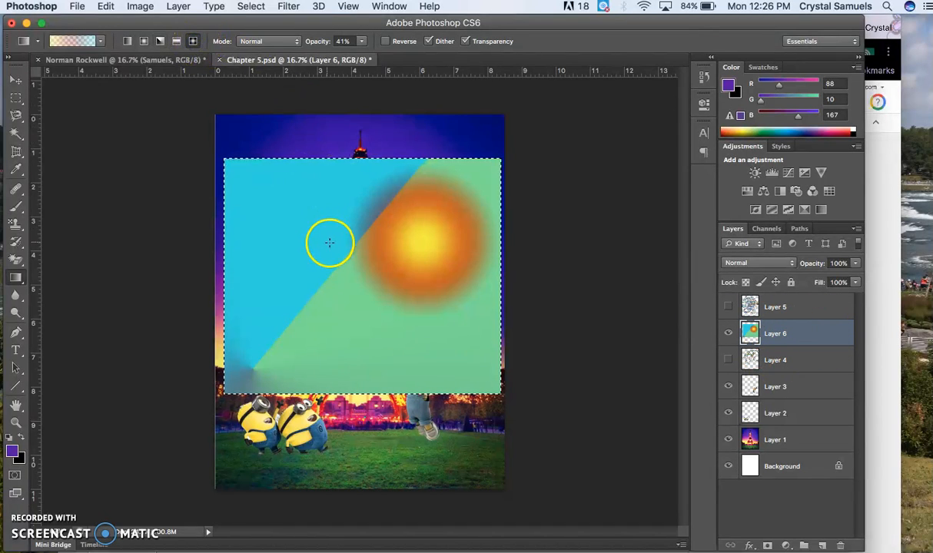
left_click_drag(465, 340, 522, 422)
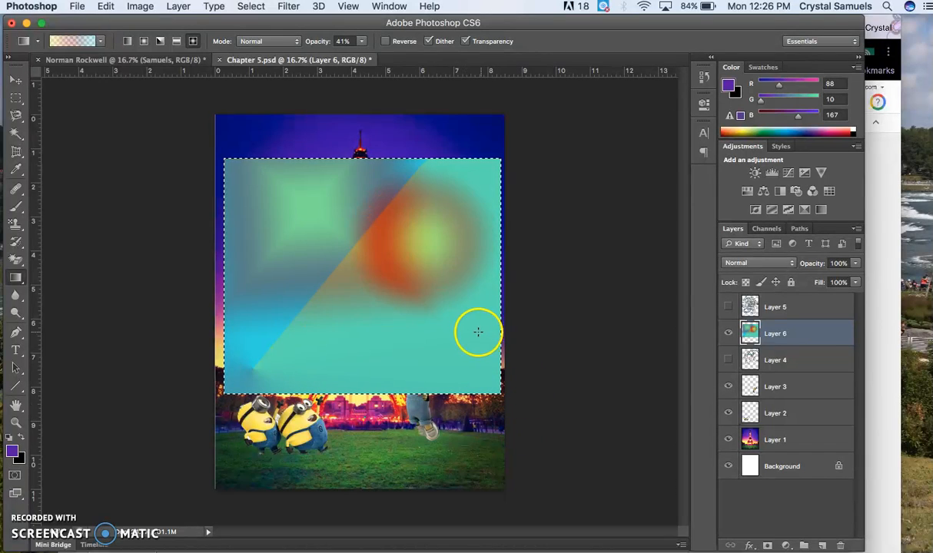
left_click(363, 41)
left_click_drag(350, 58, 348, 57)
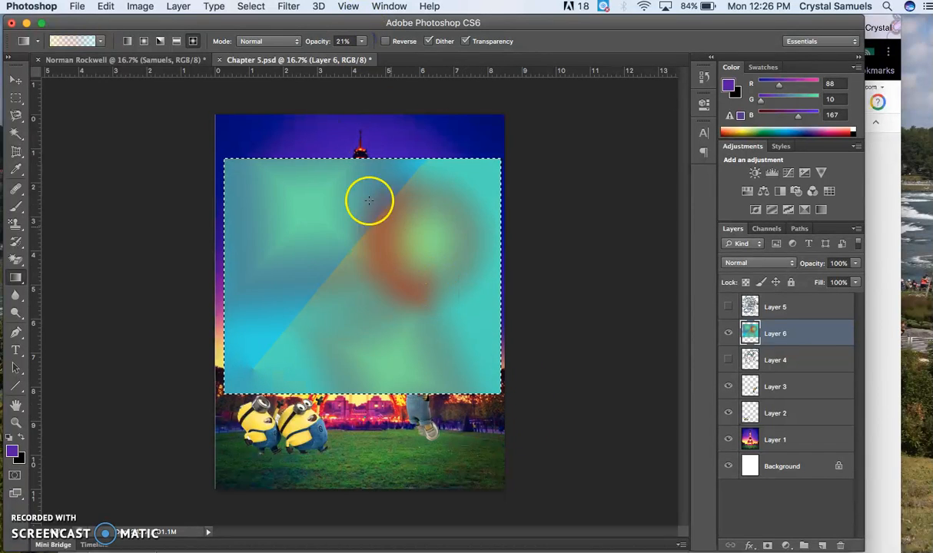
Choose the rainbow spectrum gradient preset and overlay a large Diamond Gradient from the centre of the selection.
left_click(100, 41)
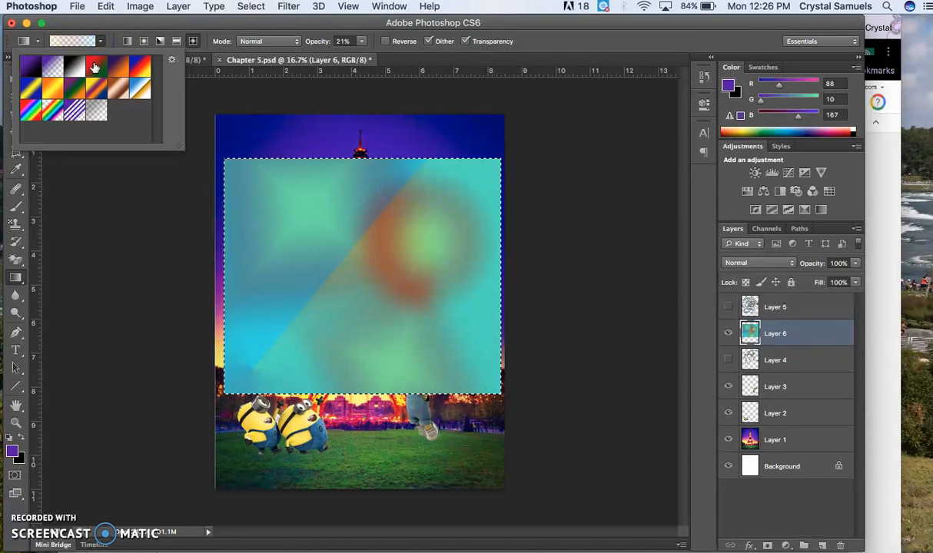
left_click(36, 114)
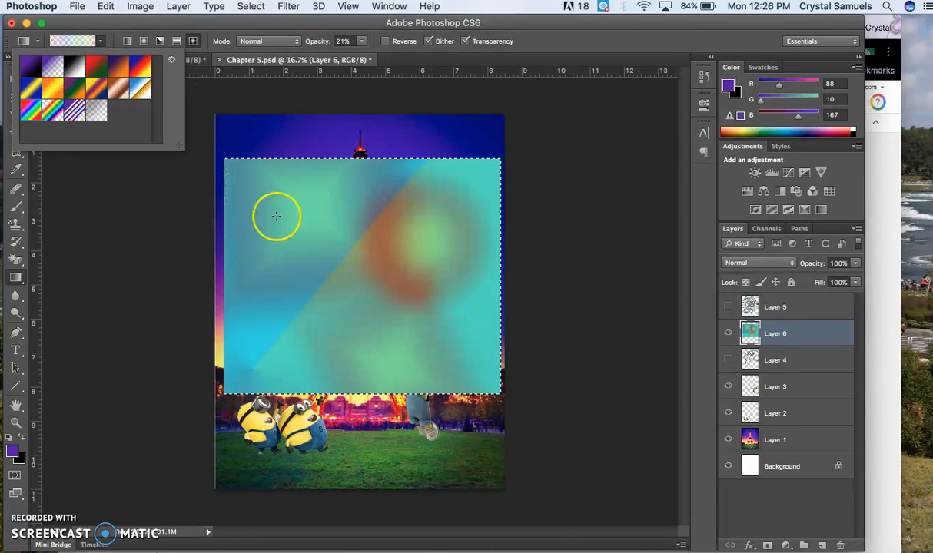
left_click_drag(368, 264, 286, 209)
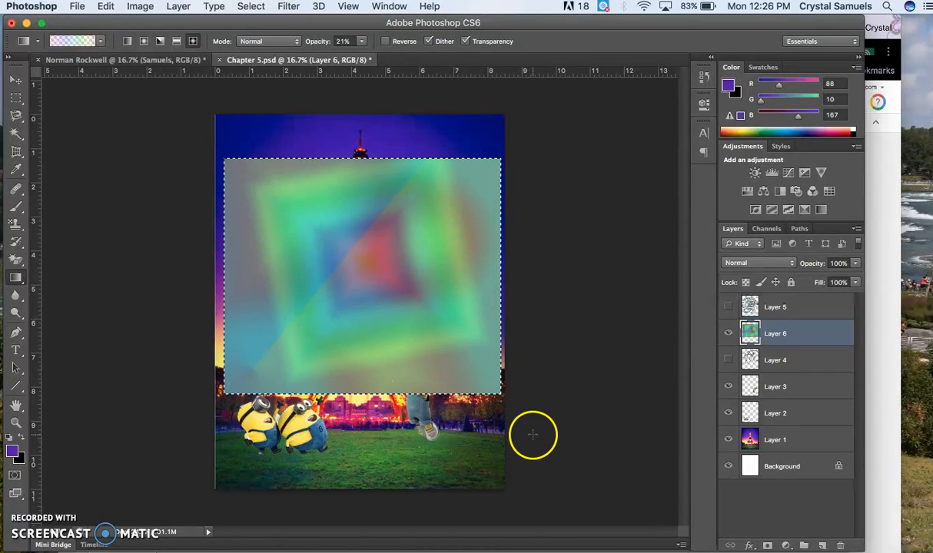